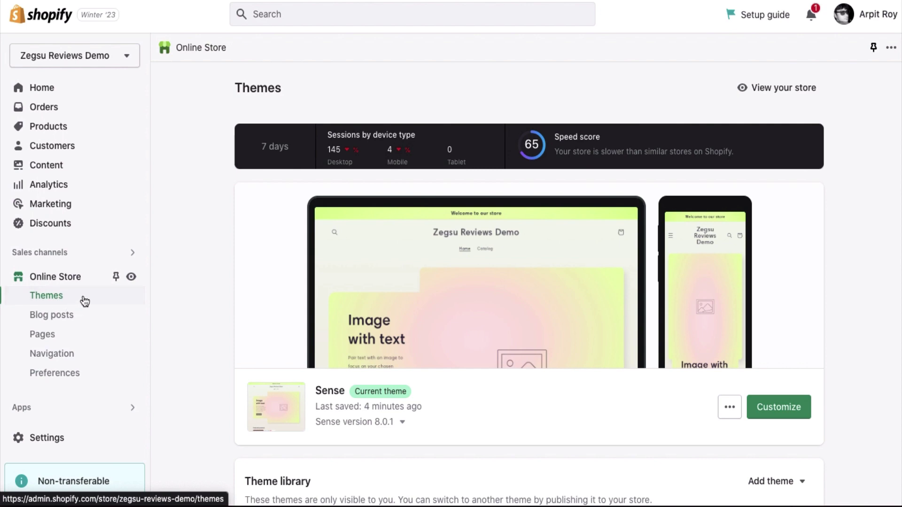
Open the current Sense theme in the theme editor from the Themes page
click(783, 410)
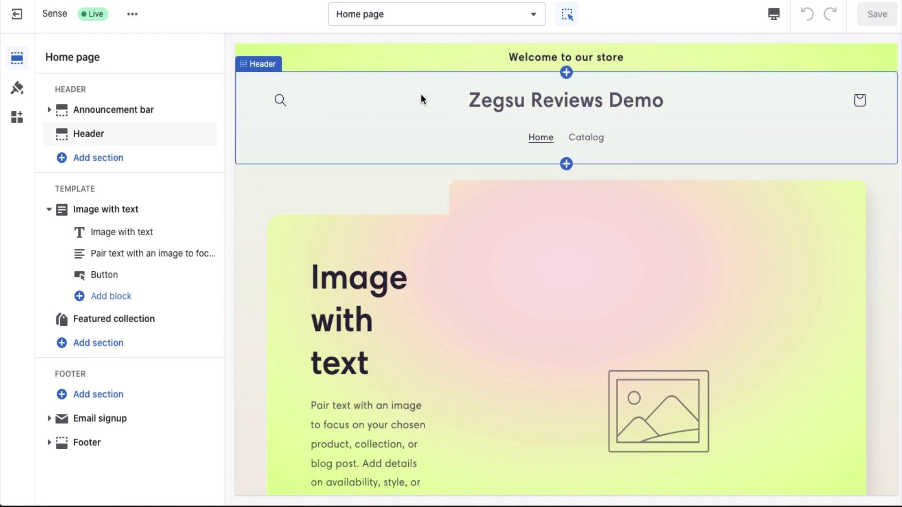
Switch to Products > Default product and scroll through the Eco Friendly Bamboo Toothbrush preview
click(483, 22)
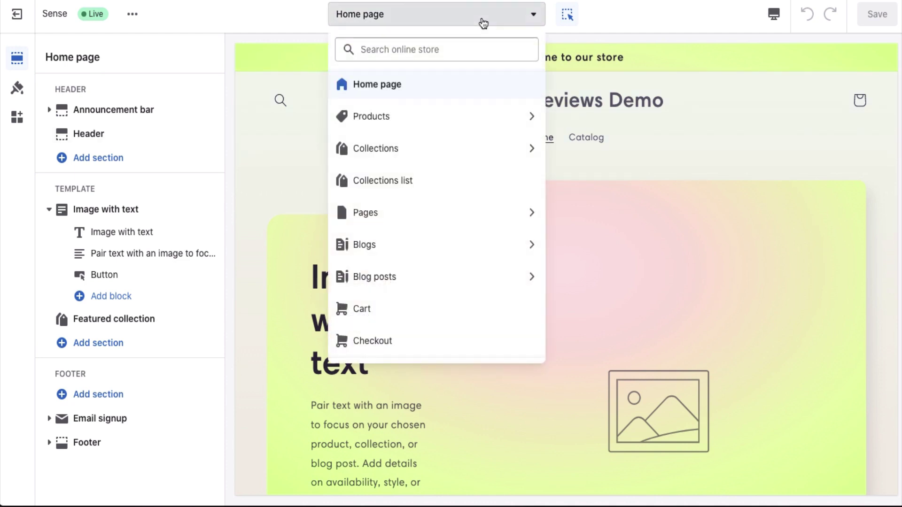
click(407, 116)
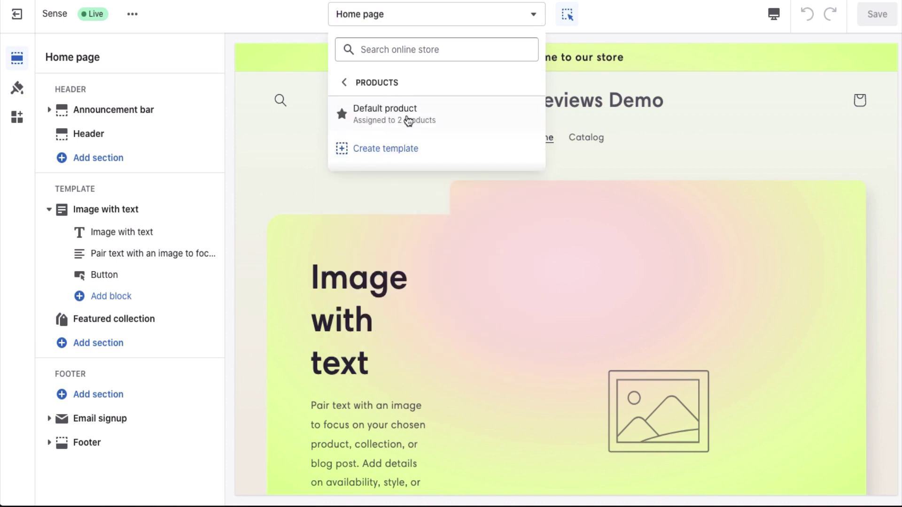
click(408, 116)
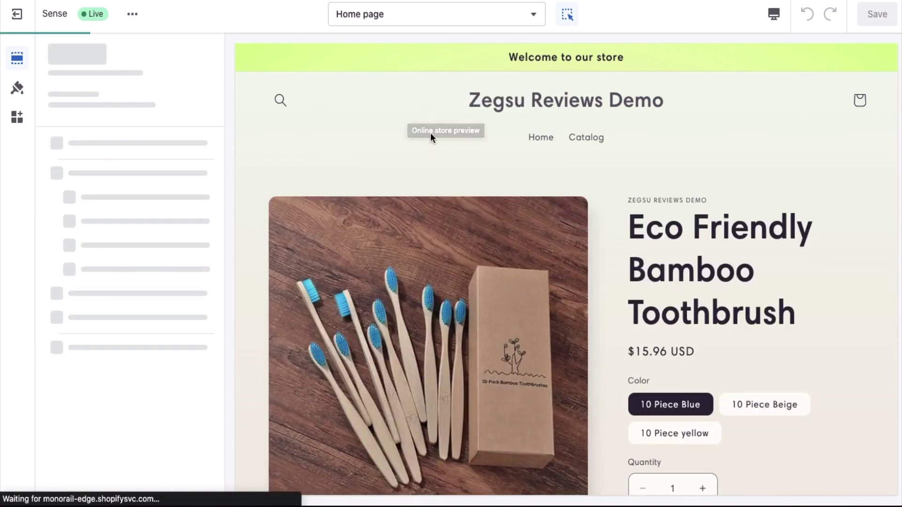
scroll(568, 244, down, 2)
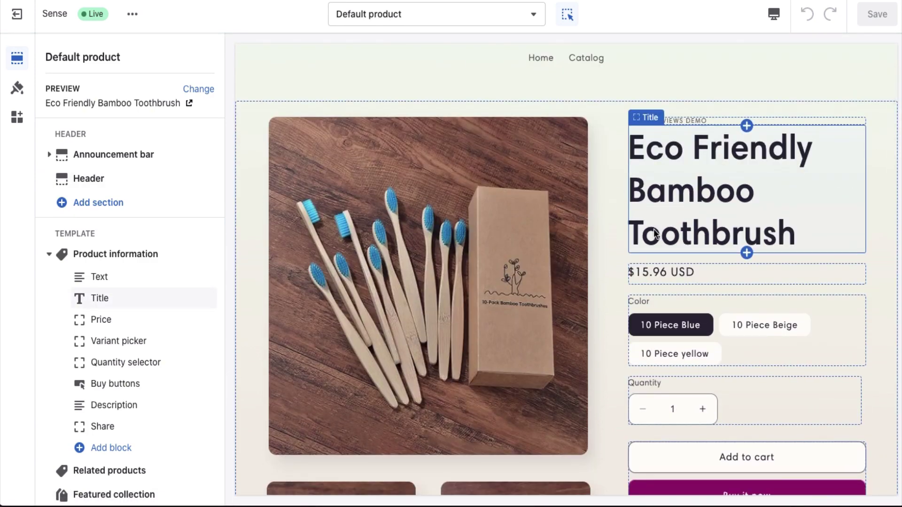
scroll(498, 255, down, 15)
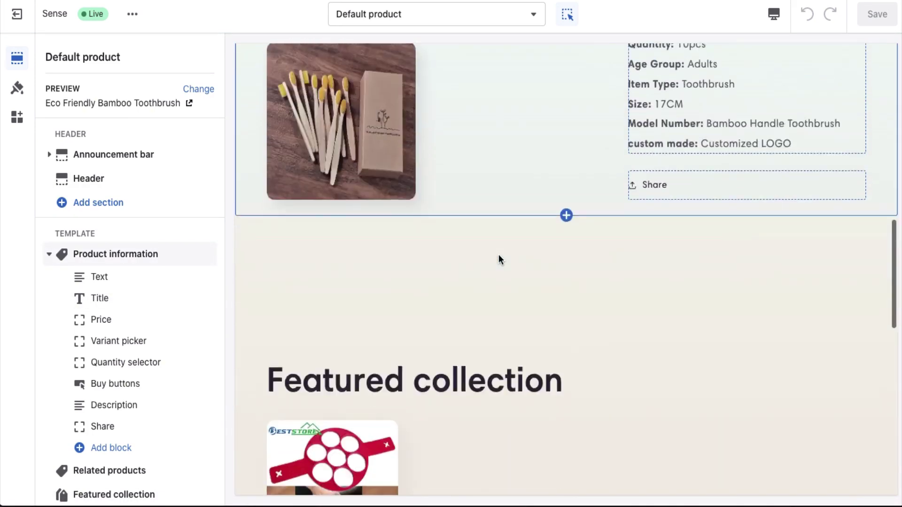
scroll(499, 259, up, 4)
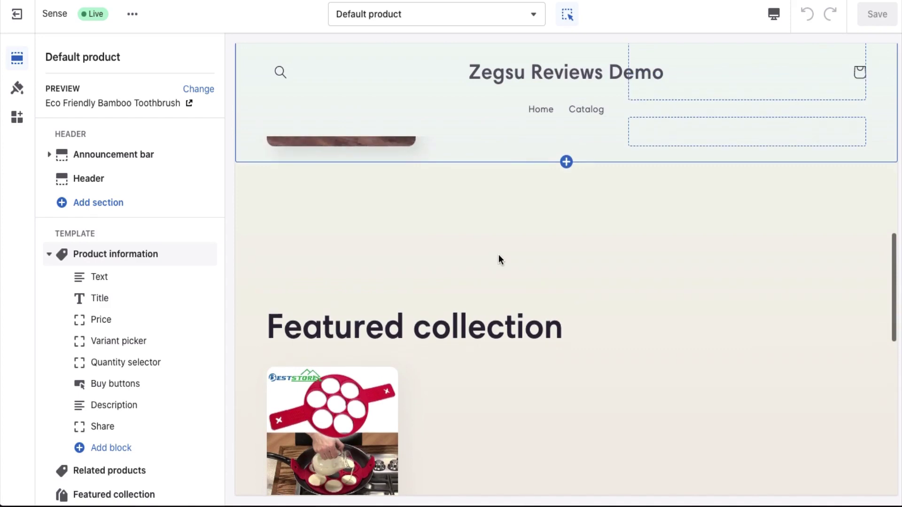
scroll(498, 255, up, 5)
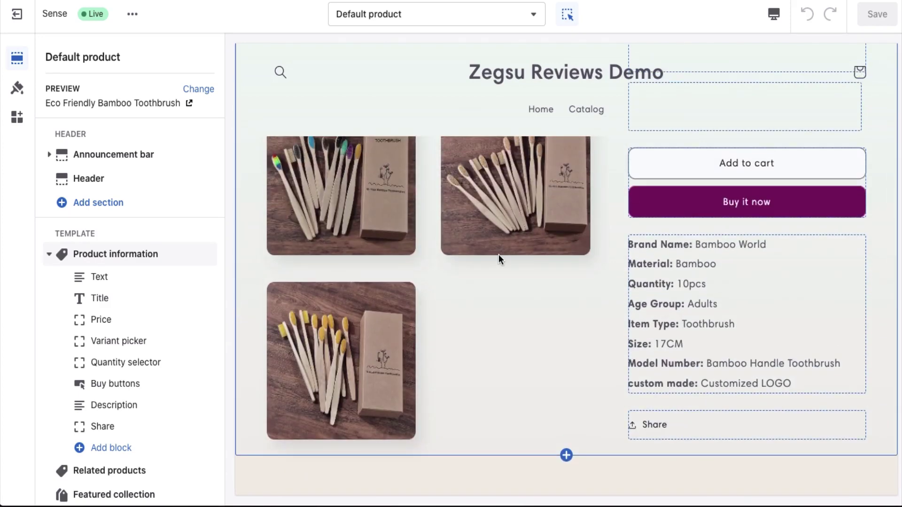
scroll(497, 254, up, 3)
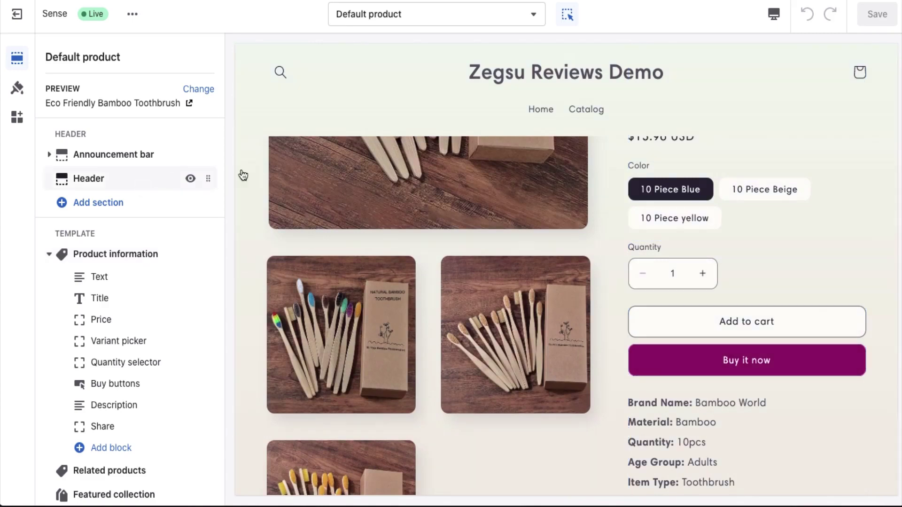
scroll(168, 214, down, 5)
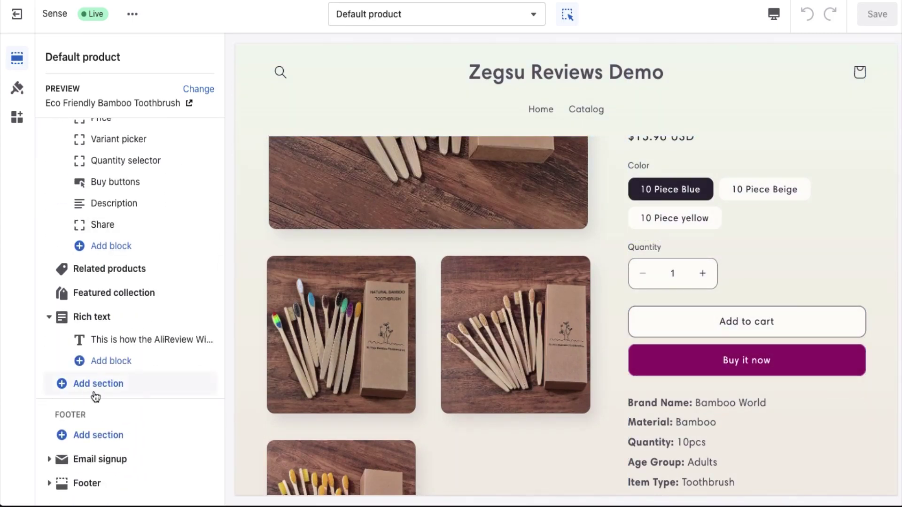
Add the AliReviews Product Widget section found by searching 'alire', and close the purchase popup
click(99, 386)
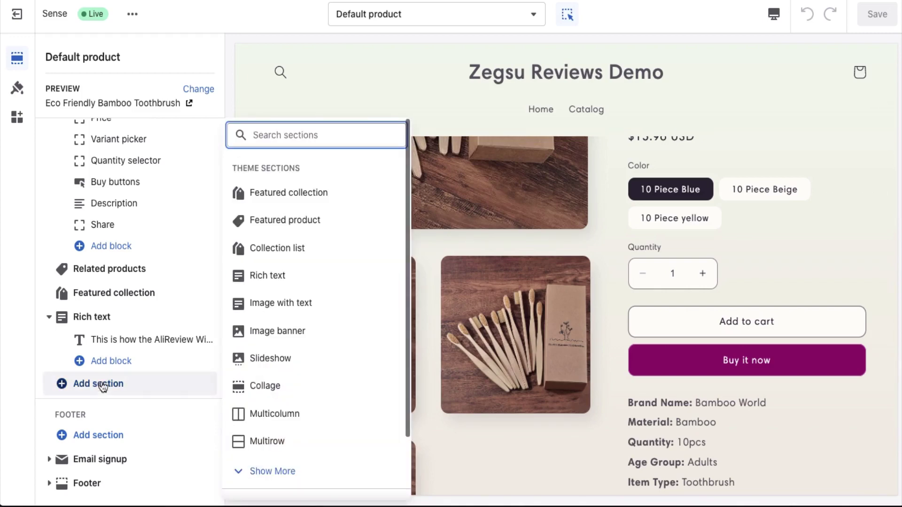
text(alireview)
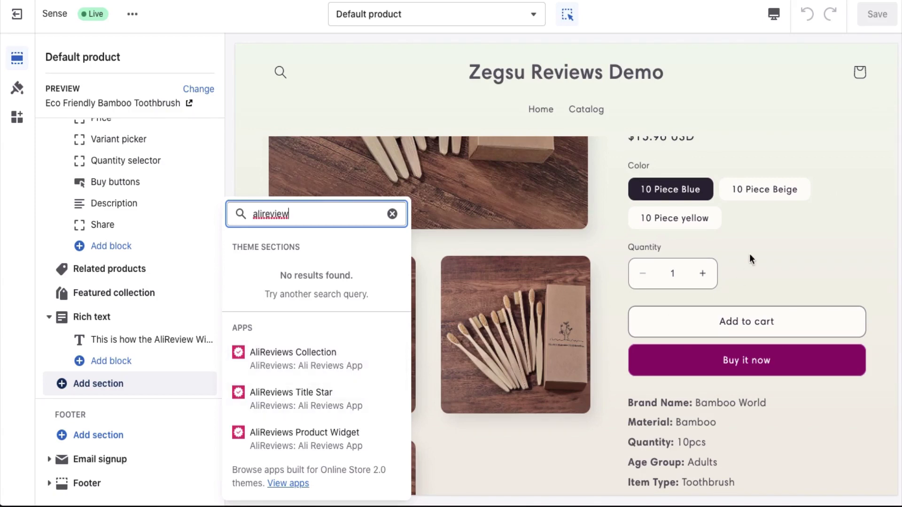
scroll(746, 168, up, 2)
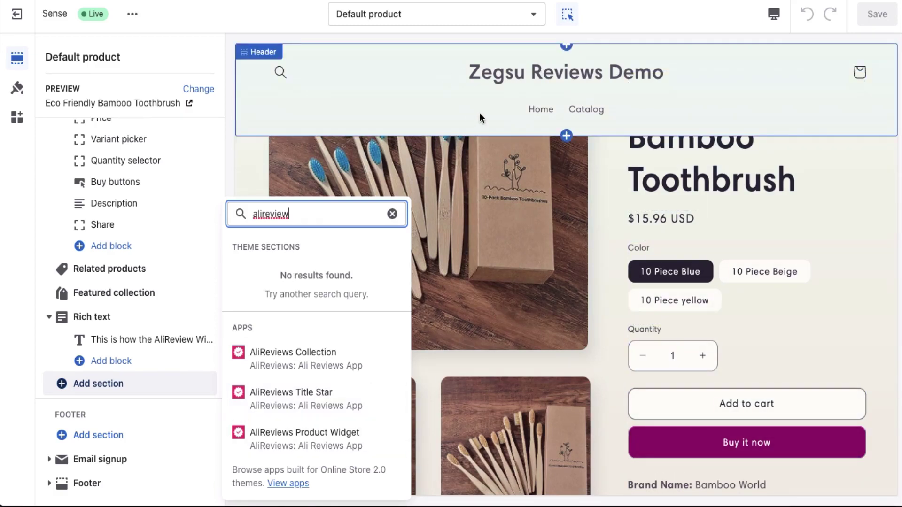
click(292, 439)
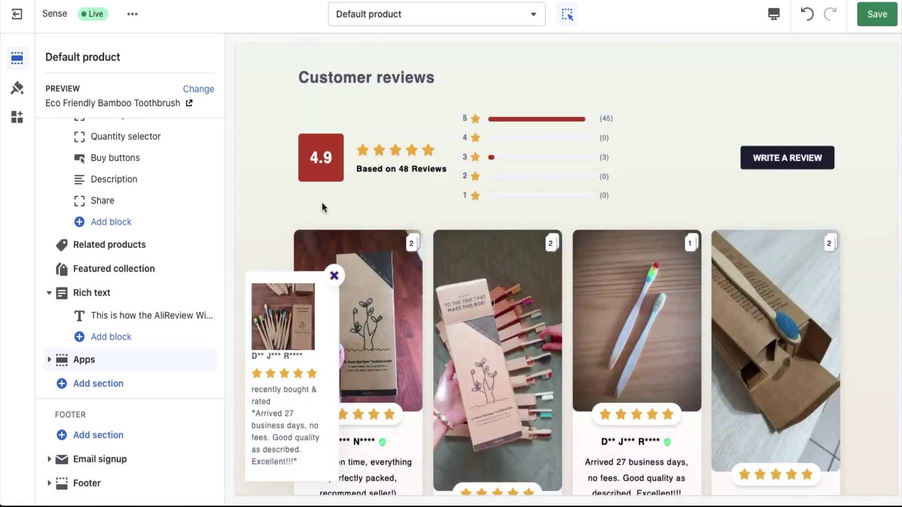
click(333, 277)
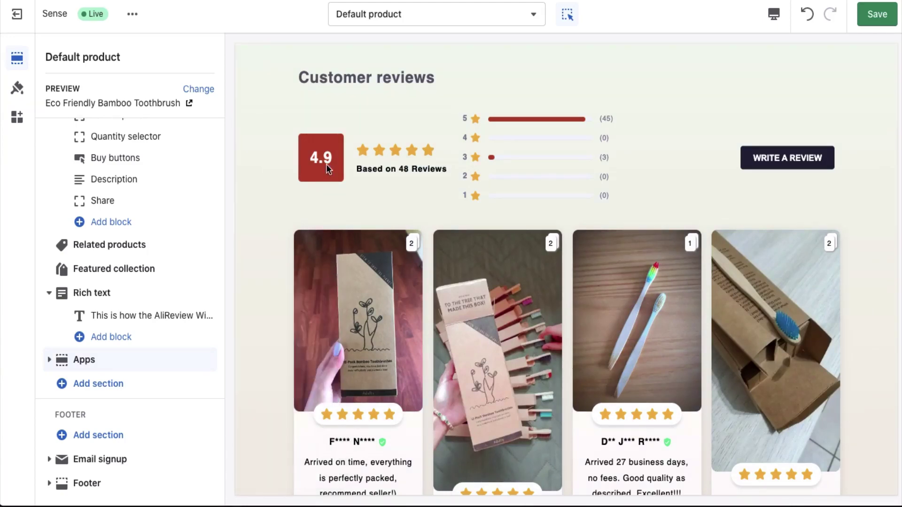
scroll(326, 164, up, 3)
scroll(508, 195, down, 10)
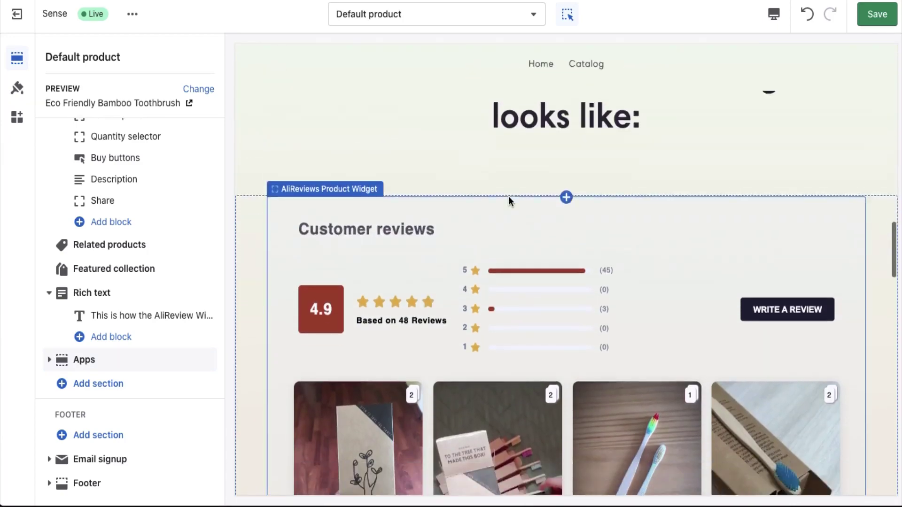
scroll(508, 196, down, 3)
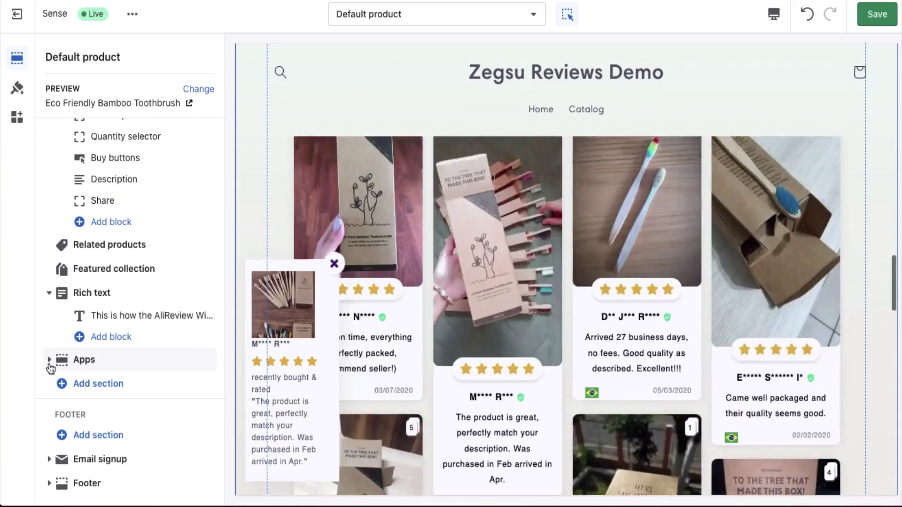
Open the AliReviews block settings, leave its product unselected, and drag the block higher up the page
click(49, 365)
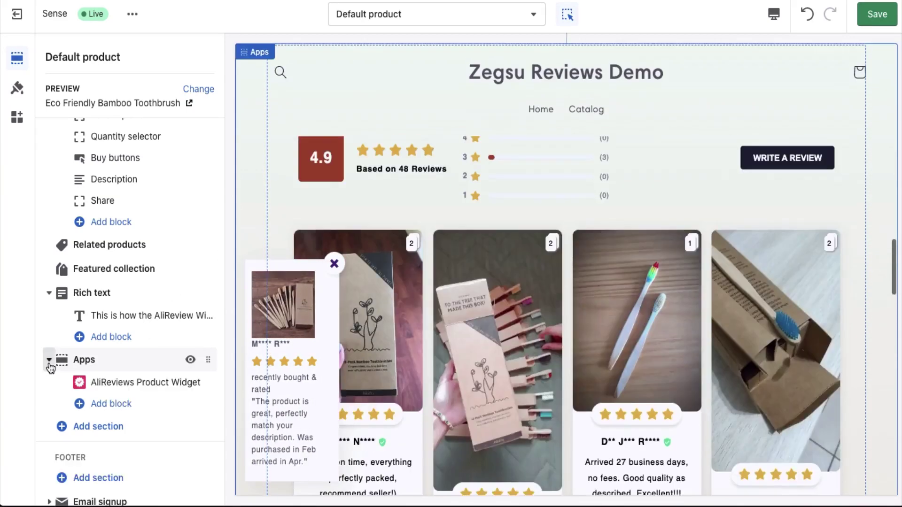
click(148, 386)
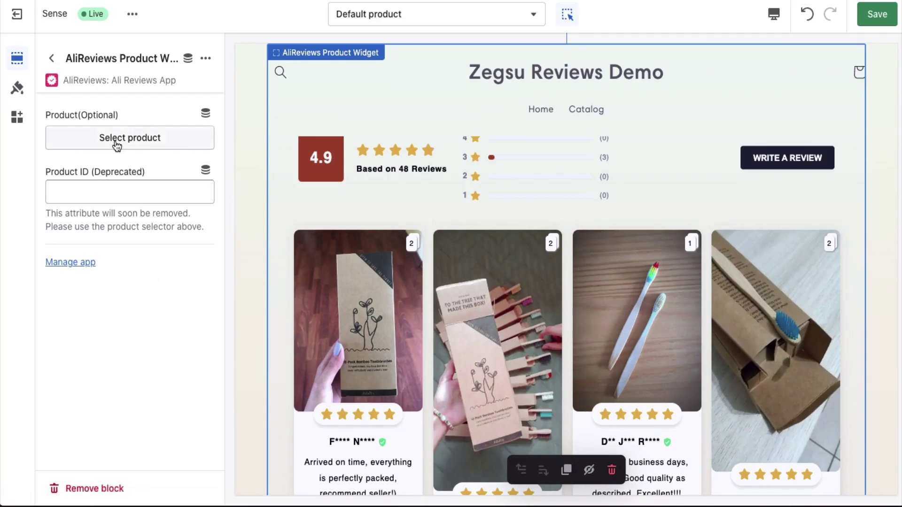
click(148, 138)
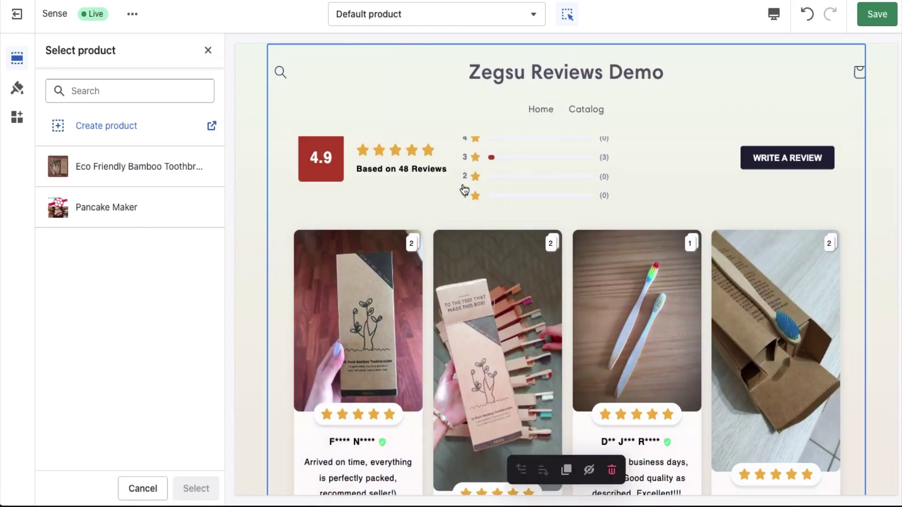
click(208, 51)
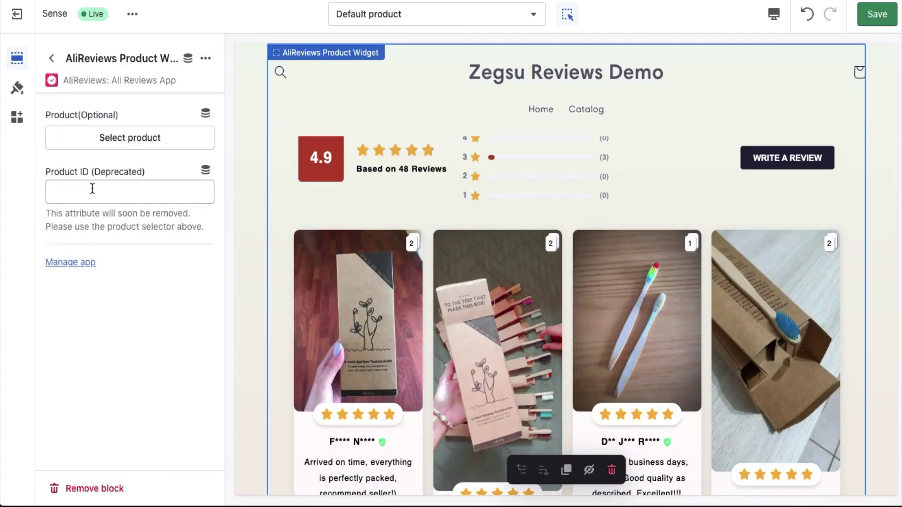
click(52, 58)
scroll(145, 372, down, 2)
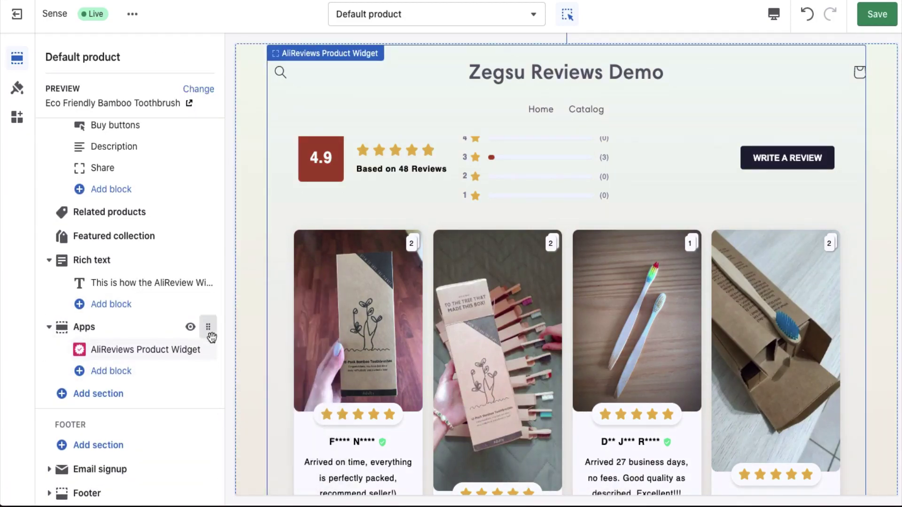
drag(209, 353, 190, 353)
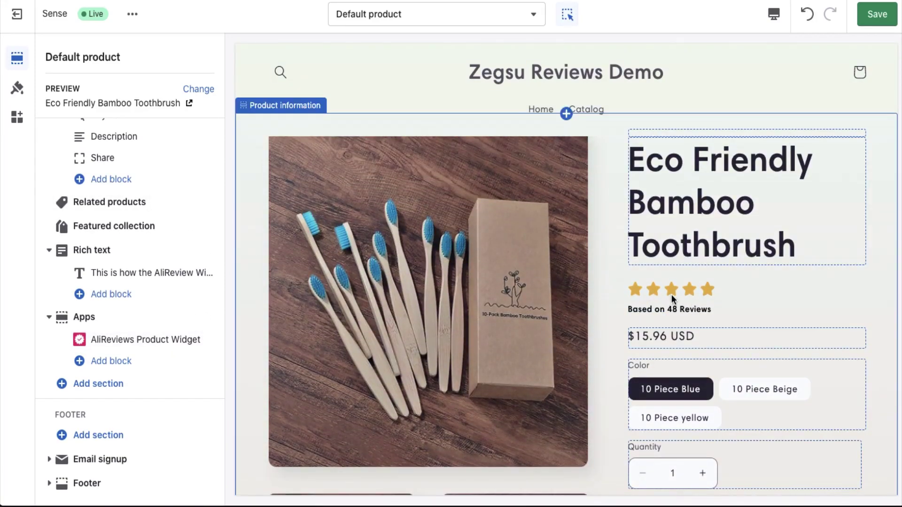
Search Product information blocks for 're', then close the block list without adding anything
scroll(122, 224, up, 3)
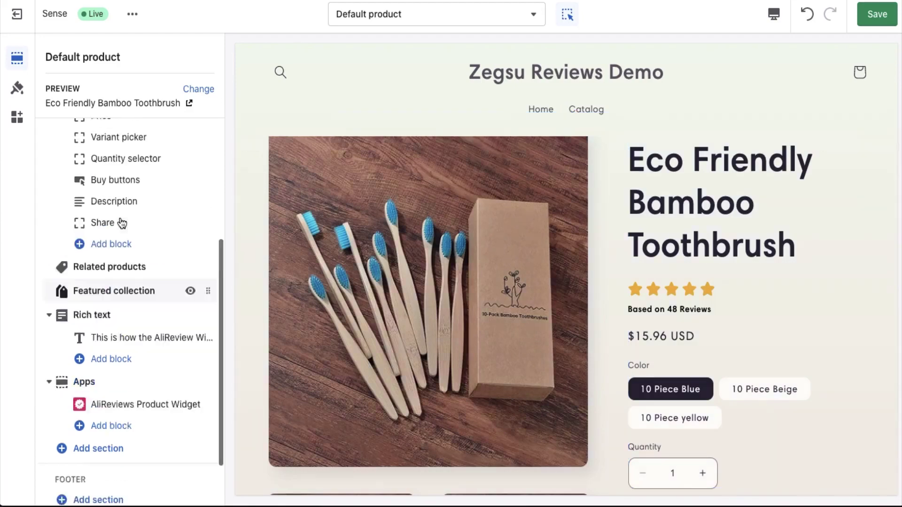
scroll(121, 223, up, 3)
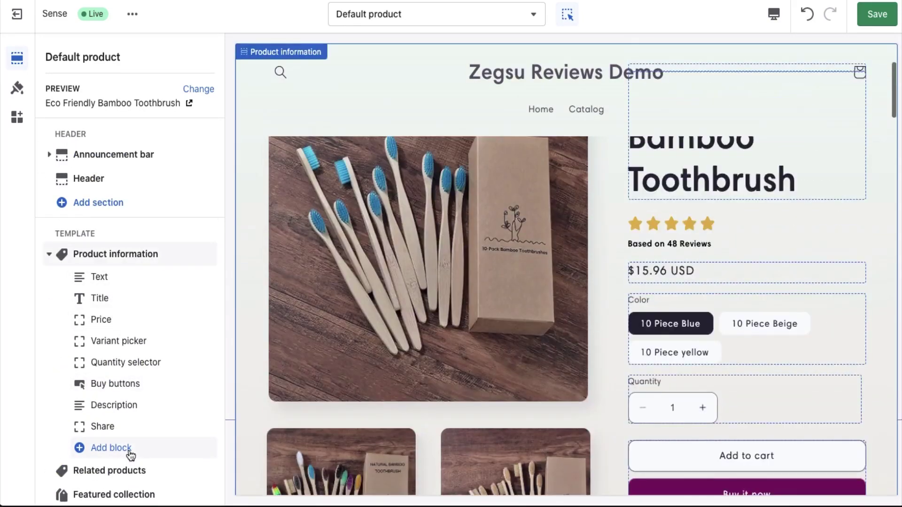
click(130, 455)
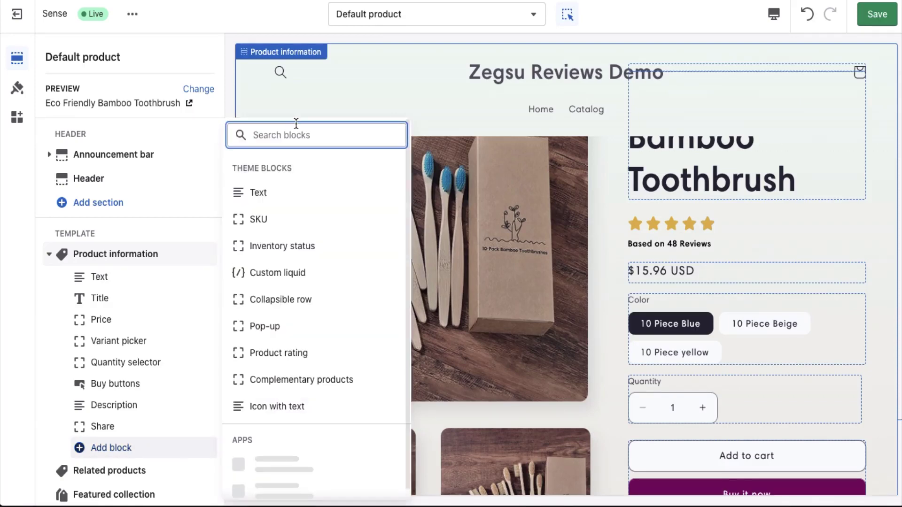
text(review)
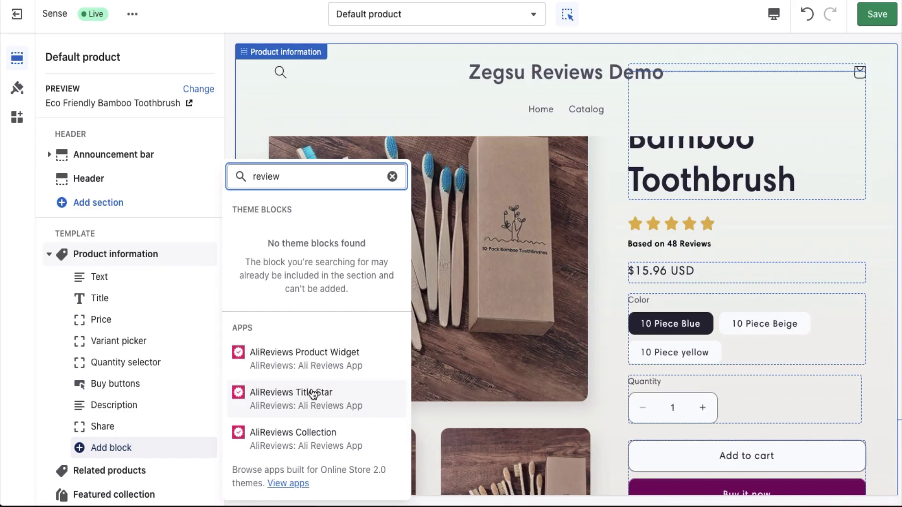
click(392, 177)
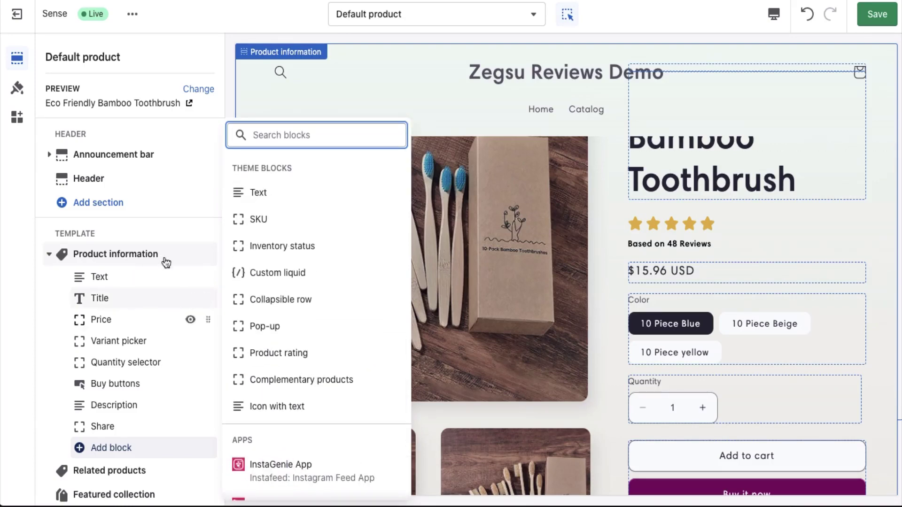
click(20, 261)
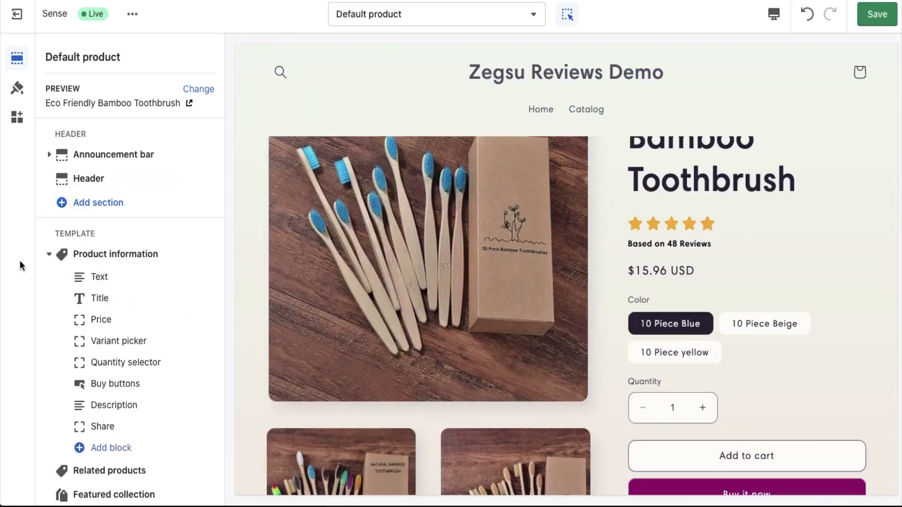
Remove the AliReviews Product Widget block from the Apps section
scroll(140, 307, down, 5)
mouse_move(190, 341)
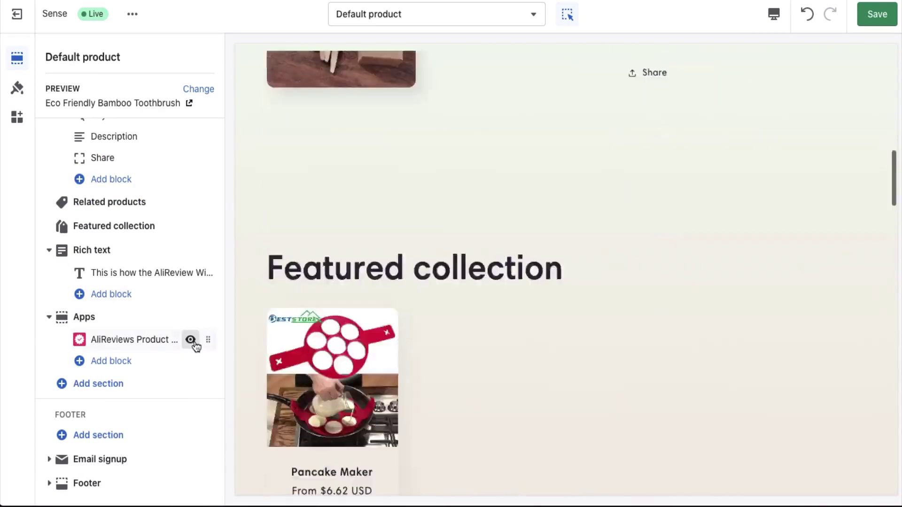
click(160, 339)
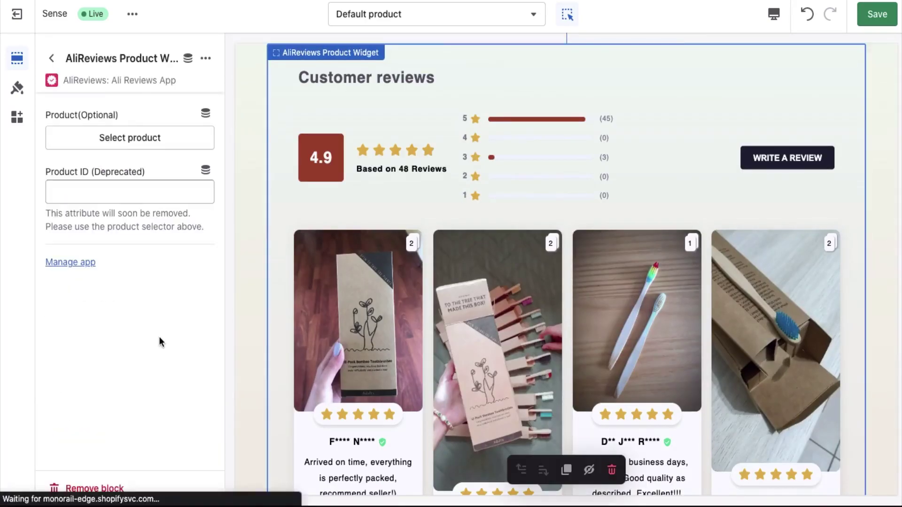
click(105, 487)
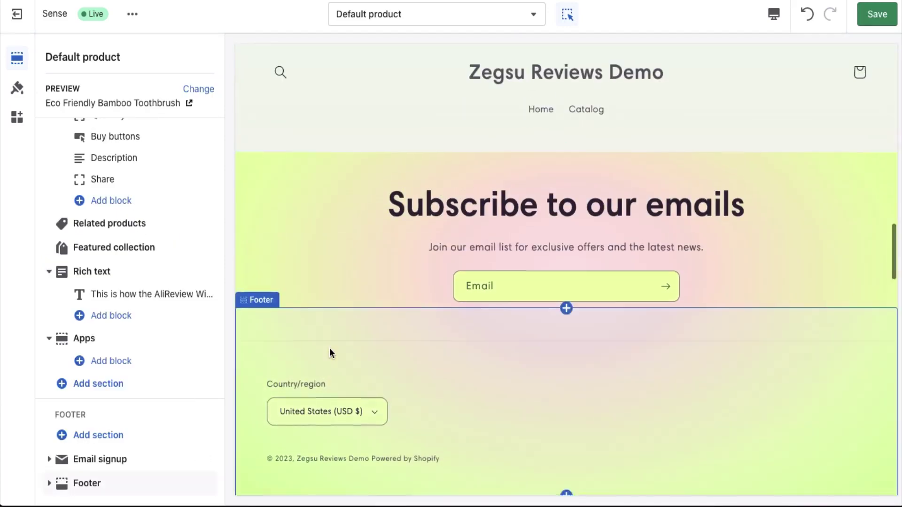
scroll(463, 207, up, 5)
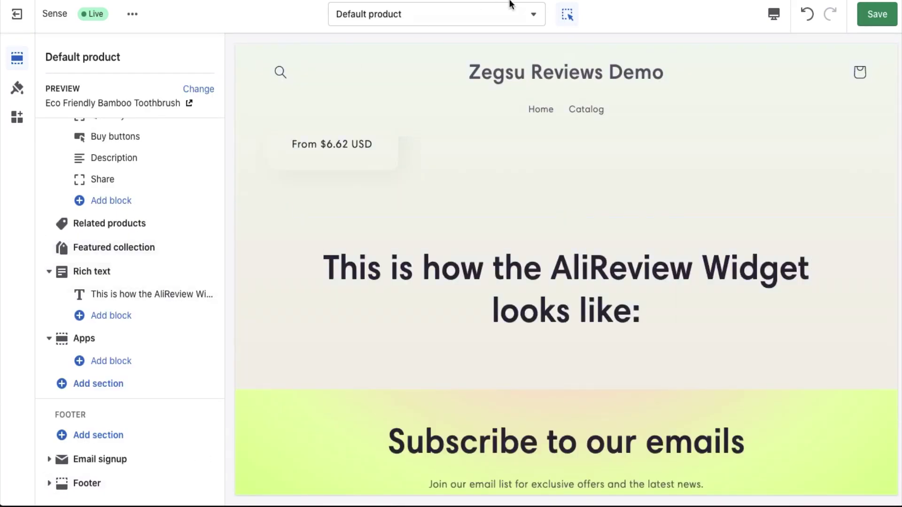
Switch to Collections > Default collection and select its AliReviews Collection block under Apps
click(531, 16)
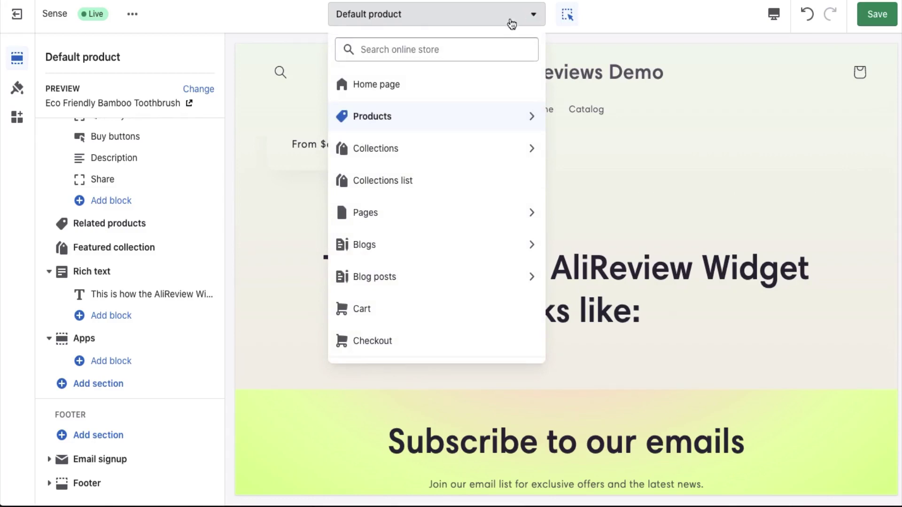
click(377, 162)
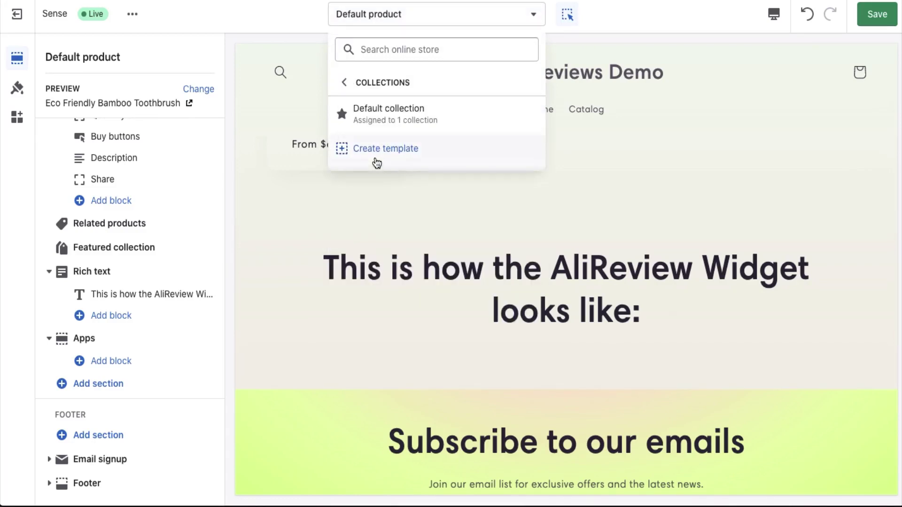
click(364, 112)
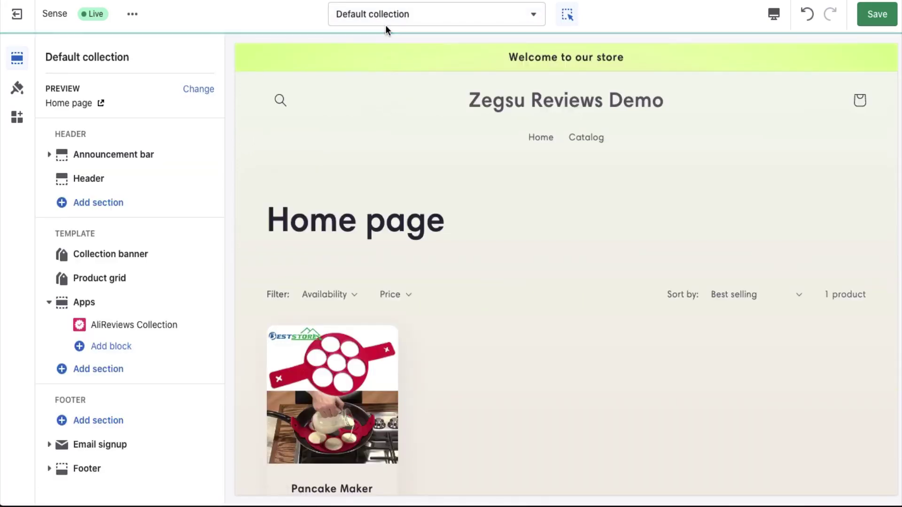
scroll(376, 216, down, 3)
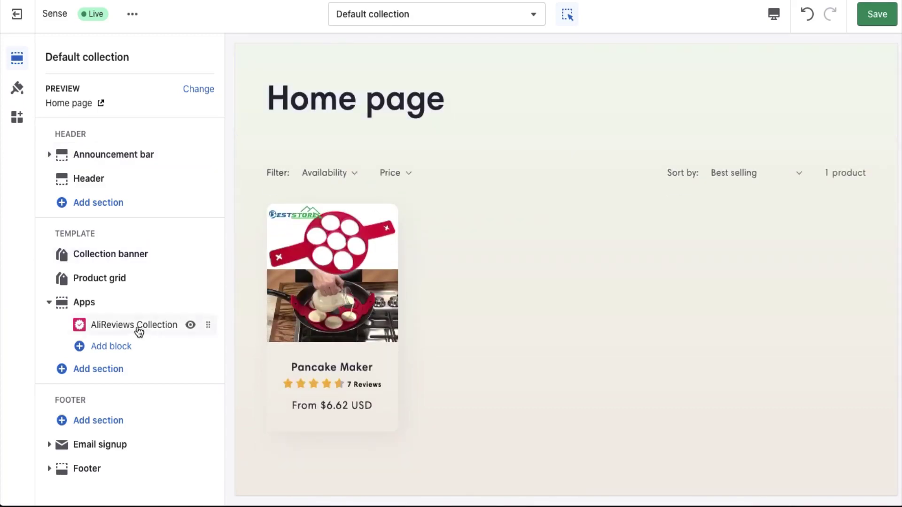
mouse_move(140, 326)
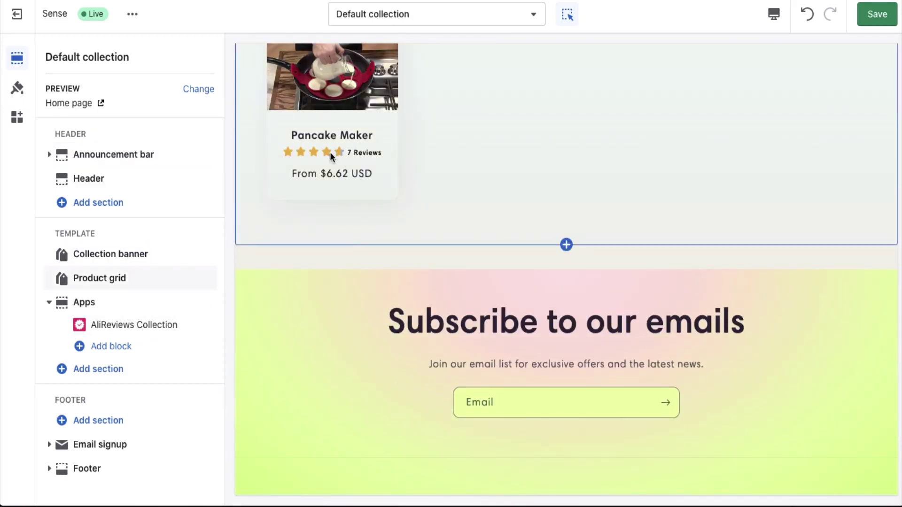
scroll(333, 150, up, 2)
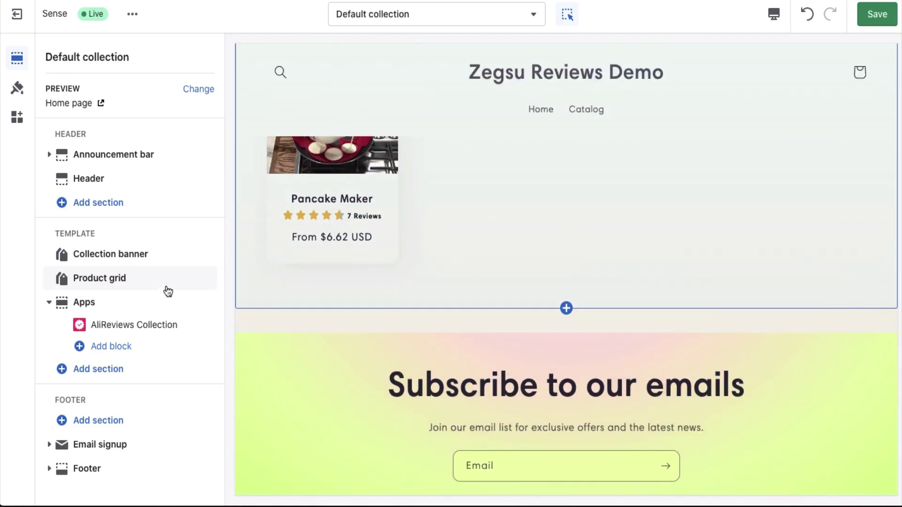
click(134, 325)
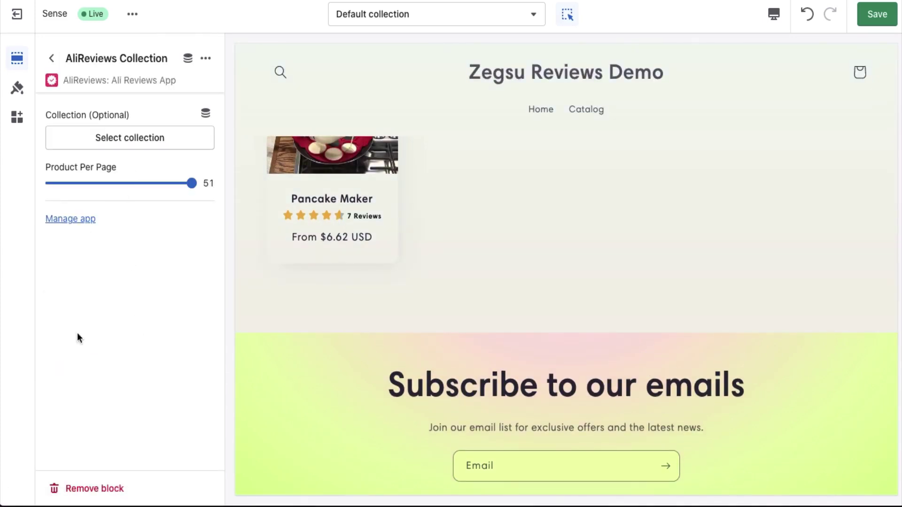
Replace the AliReviews Collection block with a fresh one found via 'coll' and save the template
click(76, 488)
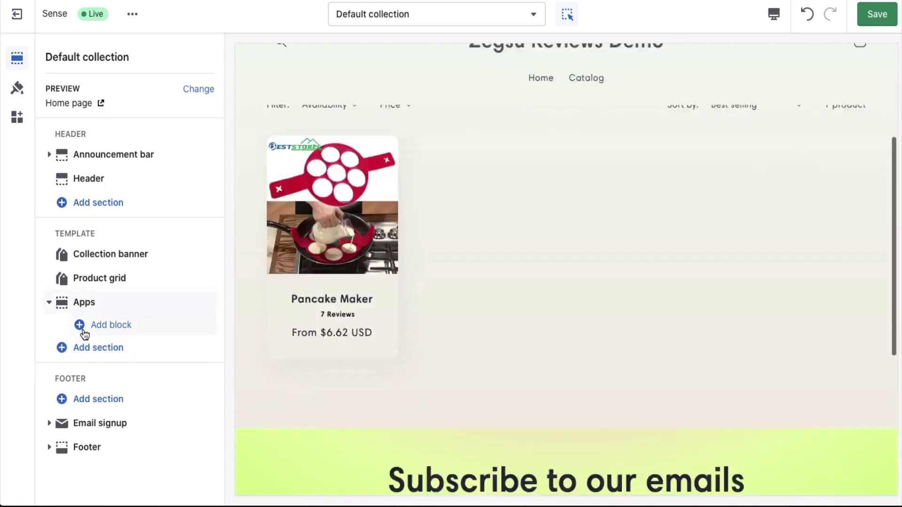
click(85, 328)
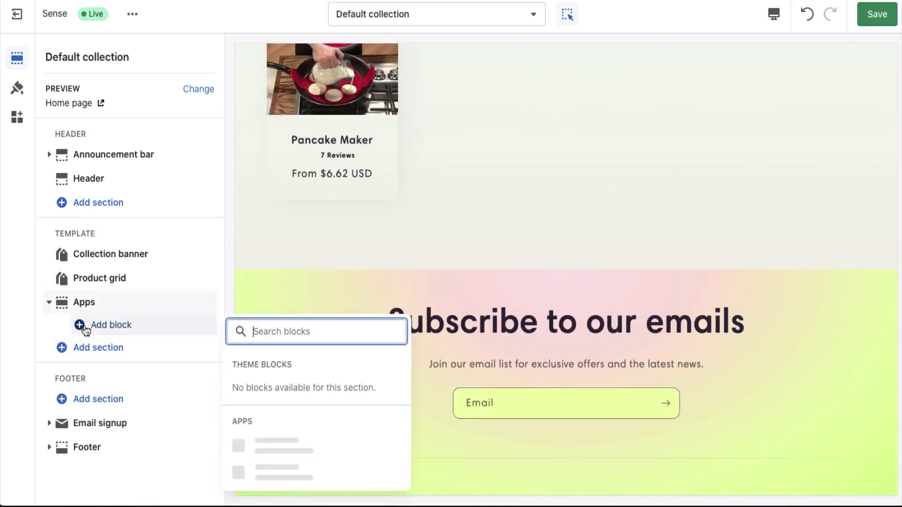
text(coll)
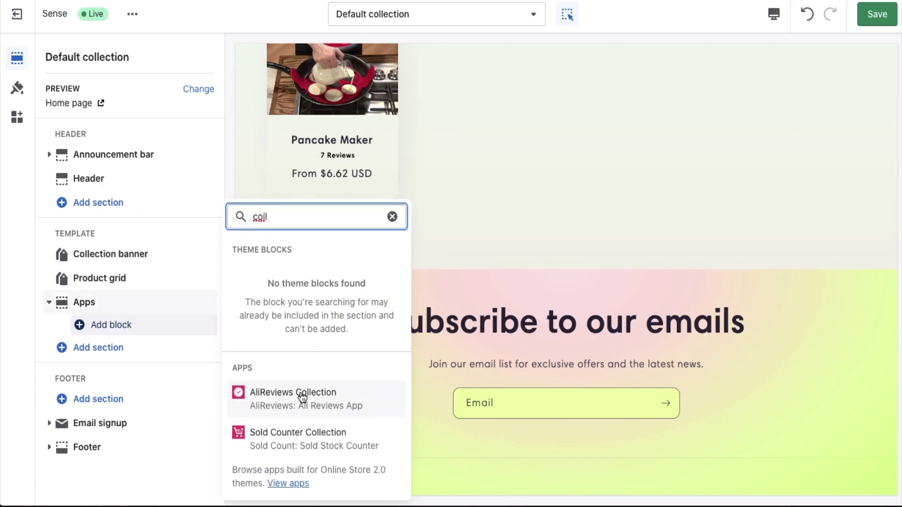
click(302, 397)
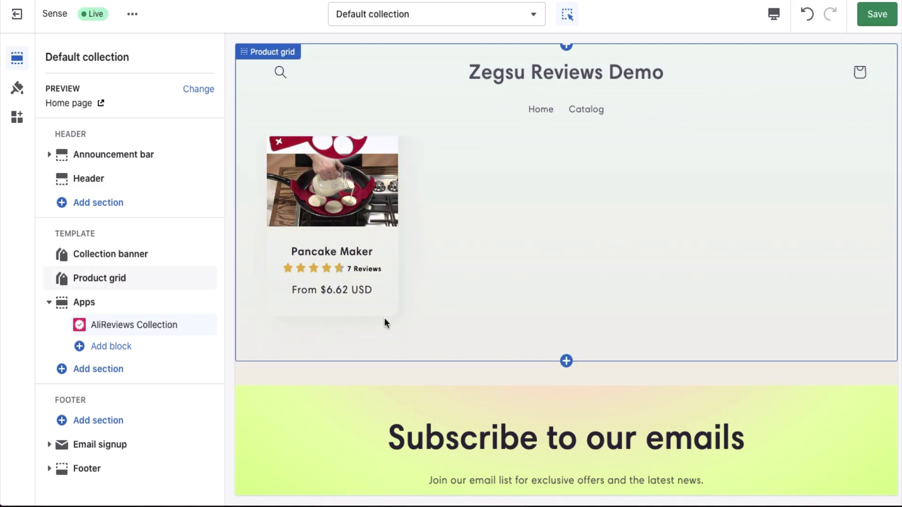
click(870, 15)
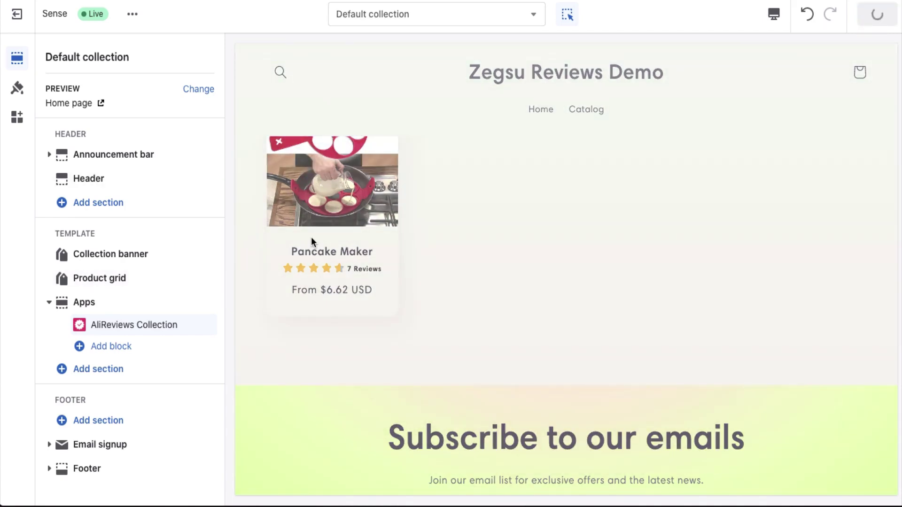